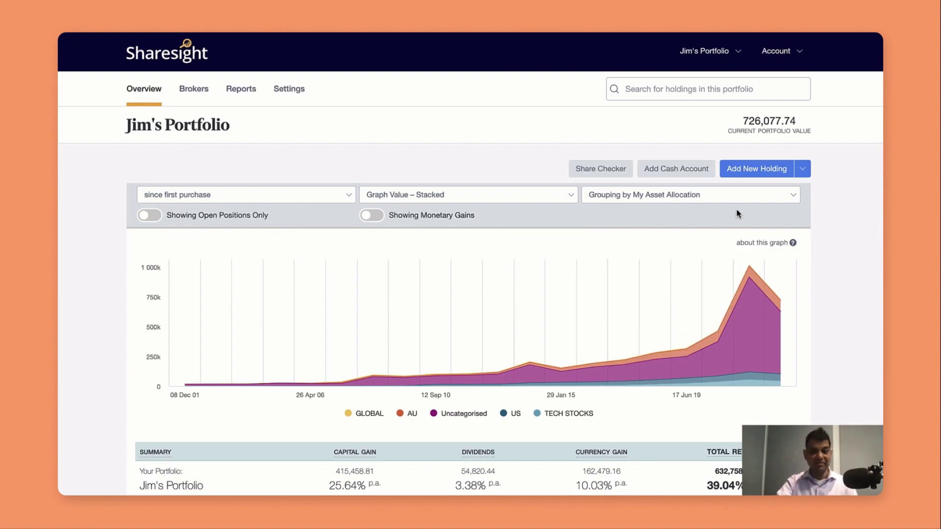
Start a new custom investment with code IP1 and name 'Derby street Property'.
click(761, 170)
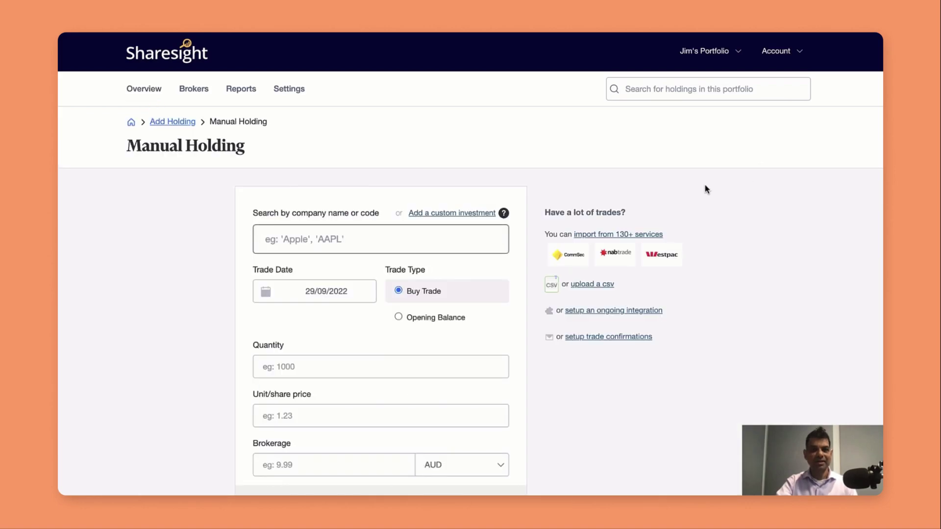
mouse_move(465, 212)
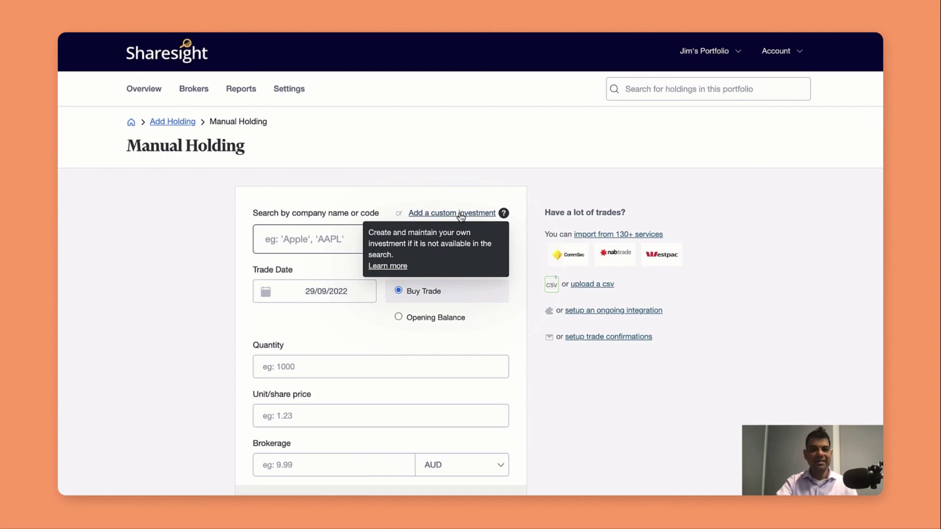
click(461, 214)
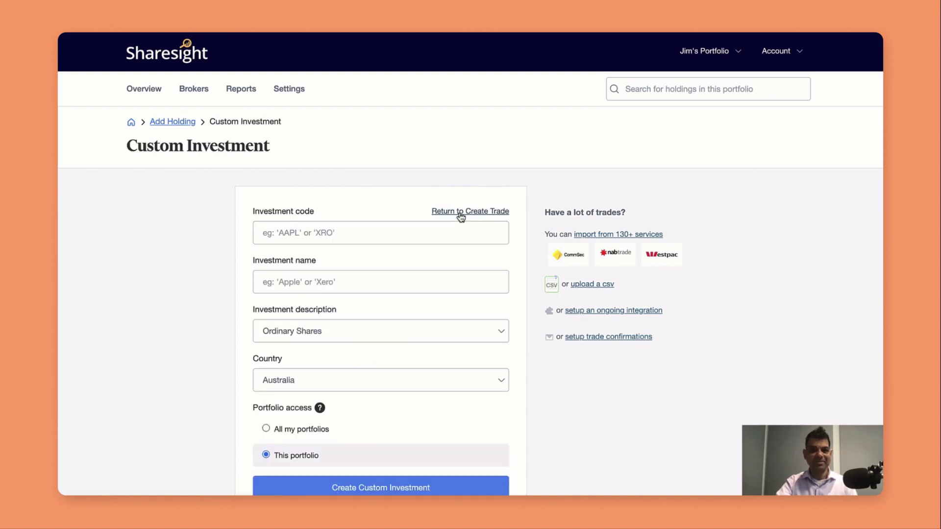
click(318, 236)
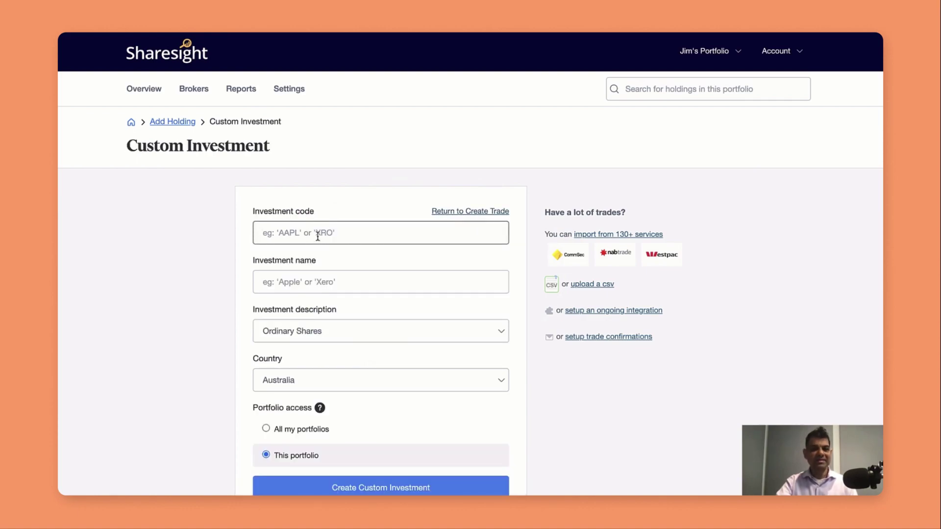
text(I)
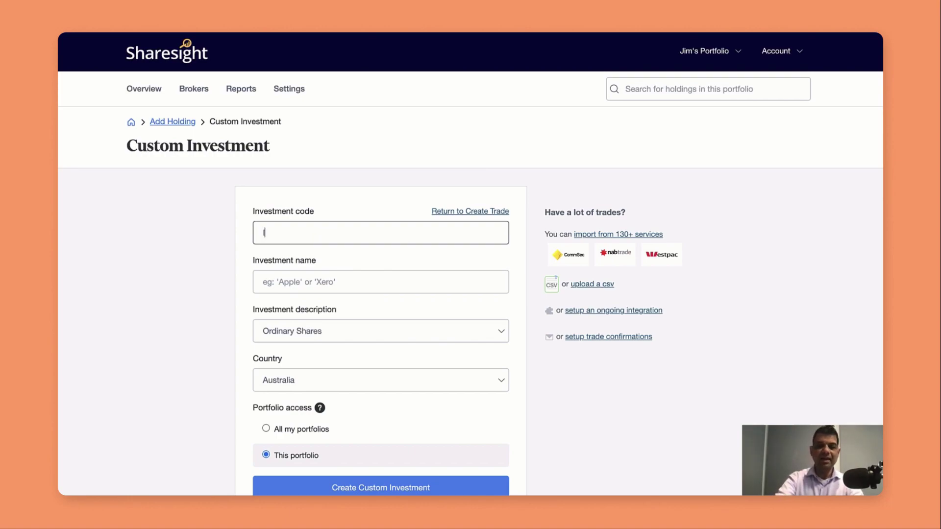
text(P1)
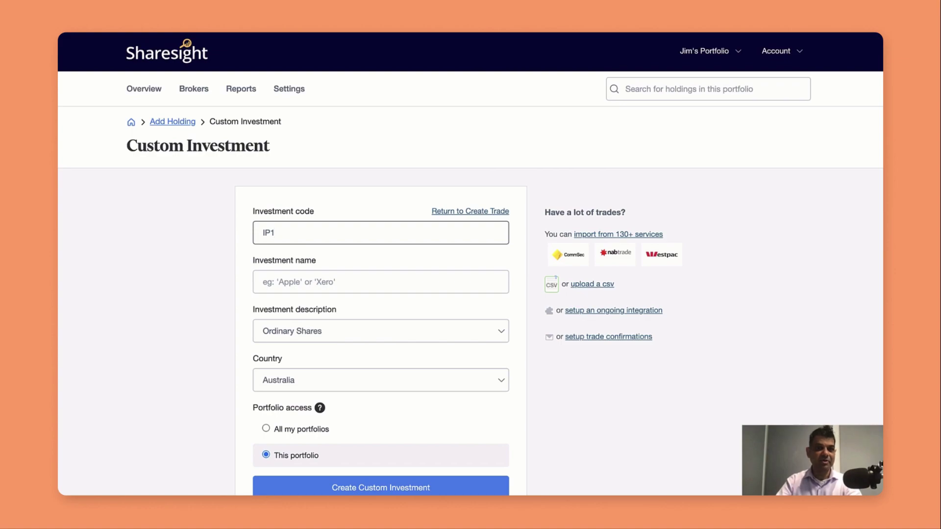
click(315, 289)
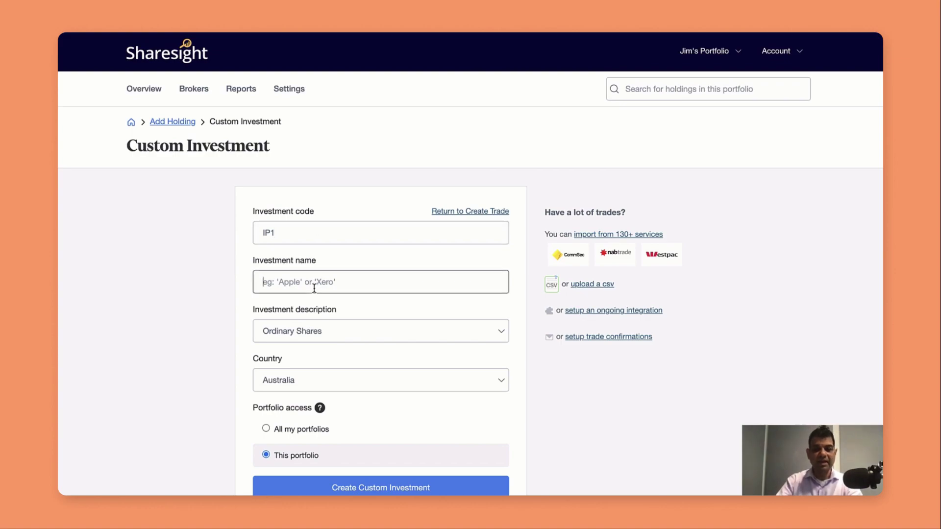
text(Der)
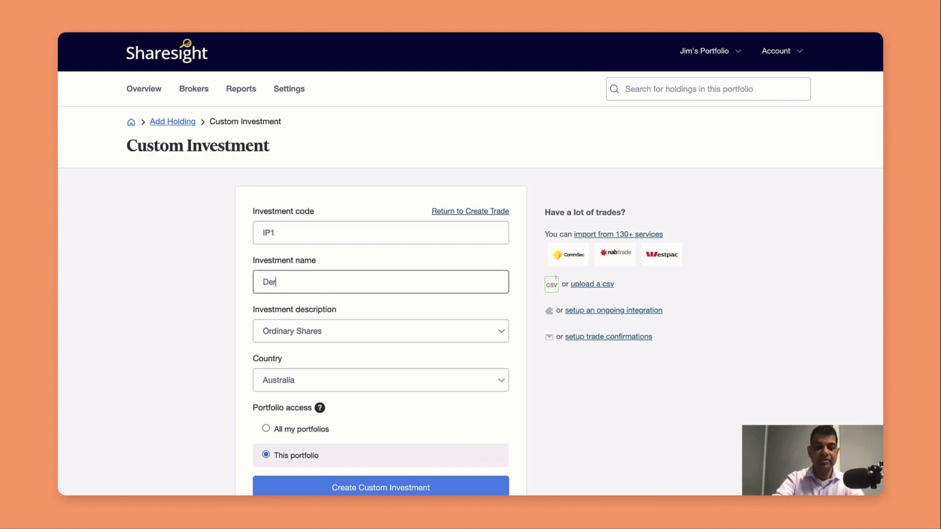
text(by street )
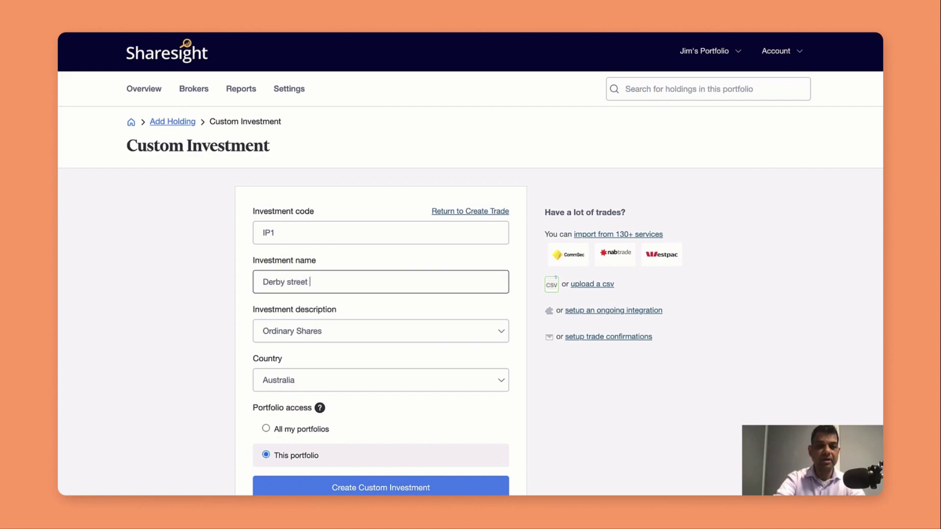
text(Property)
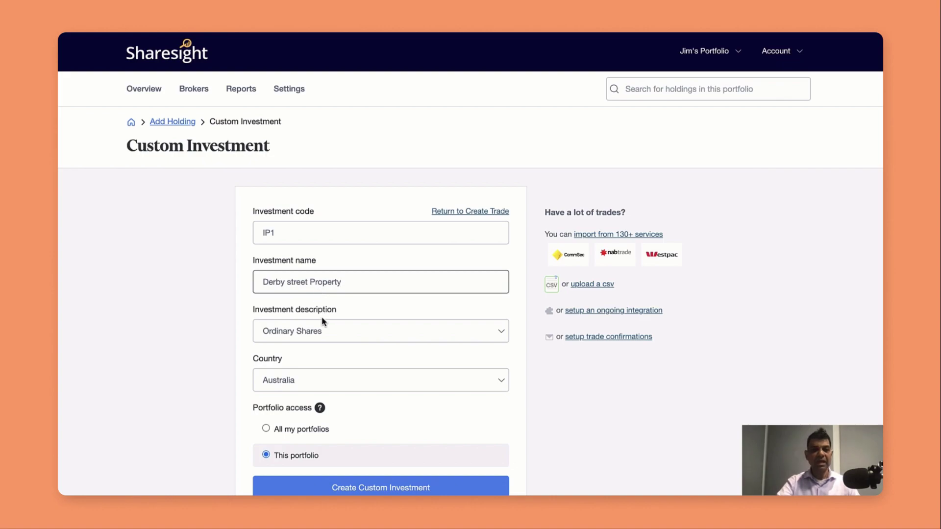
Choose Property Fund as the investment description.
click(321, 331)
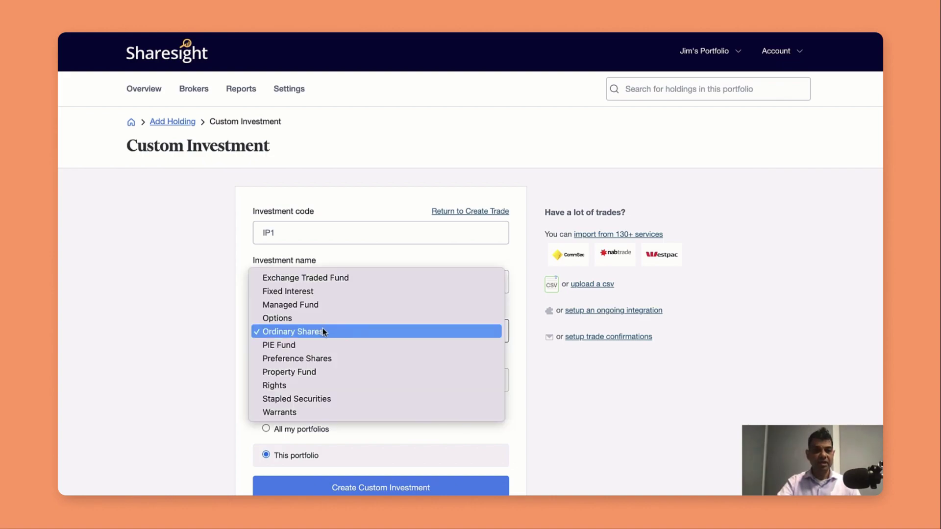
click(316, 372)
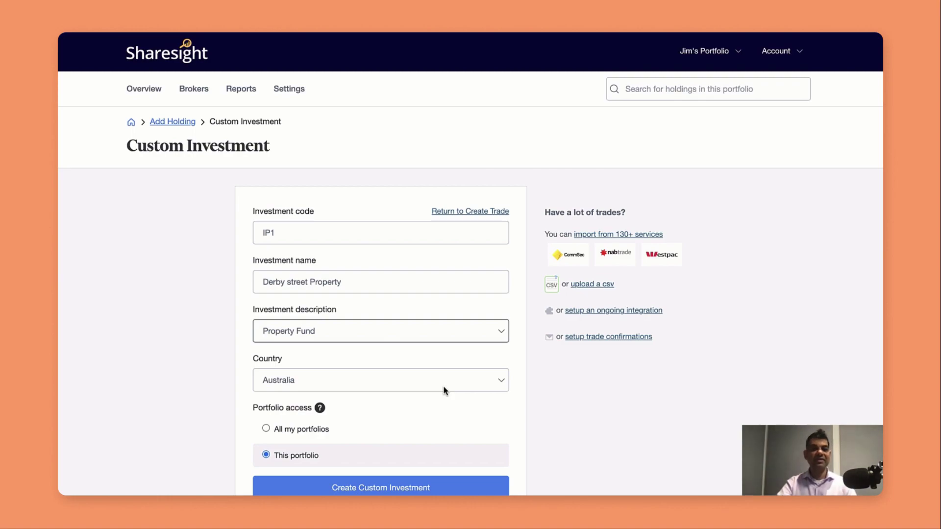
Create the custom investment and set the trade date to 01/09/2020.
click(400, 492)
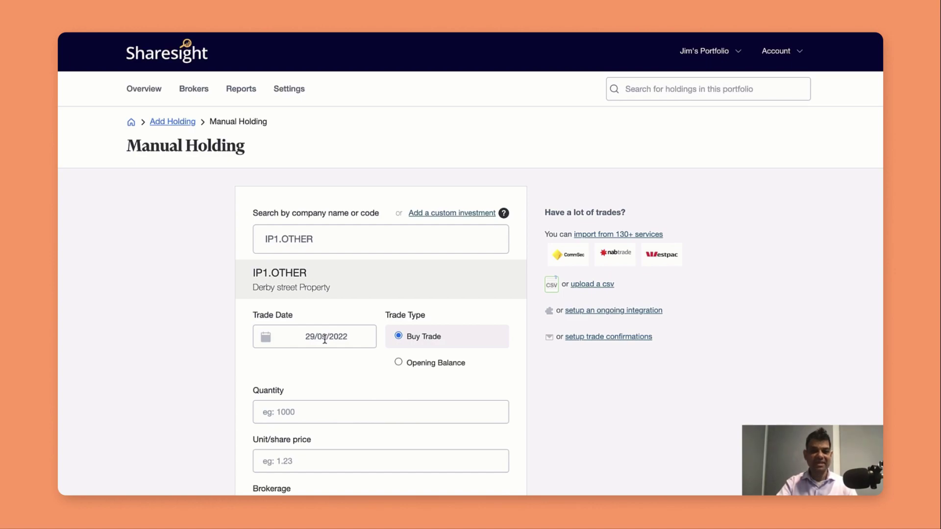
click(324, 339)
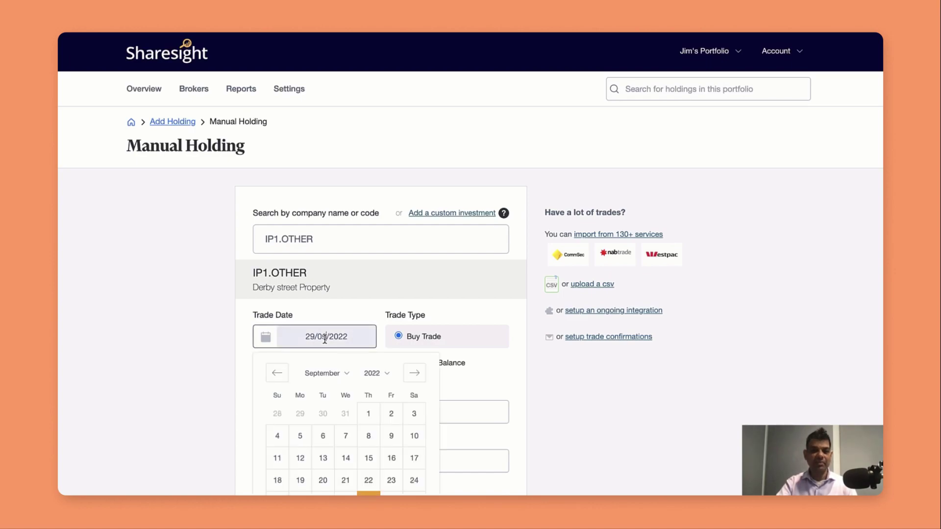
click(376, 375)
click(376, 352)
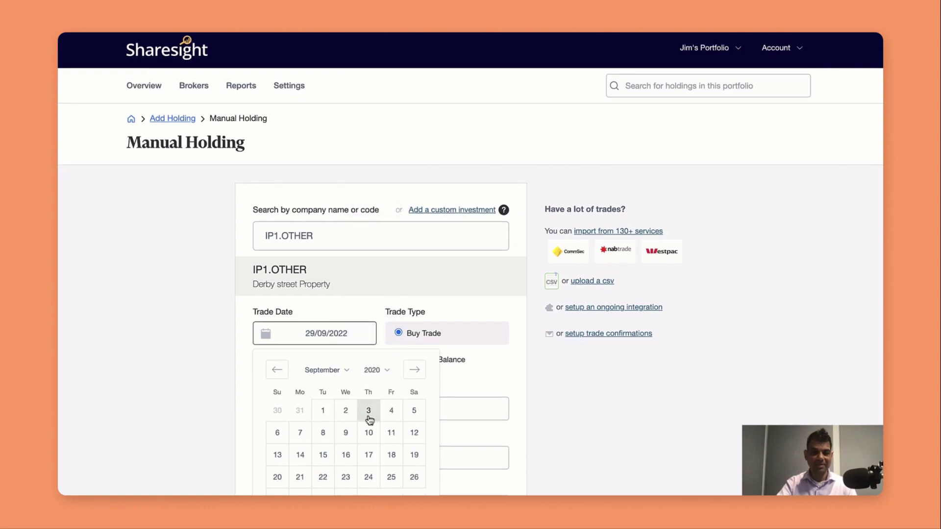
click(323, 412)
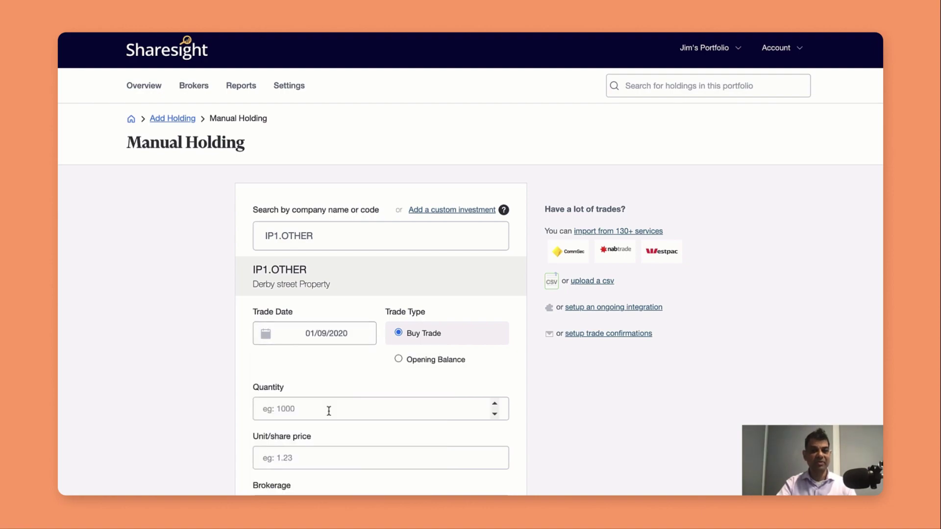
Enter a quantity of 1 at a unit price of 500000.
click(329, 411)
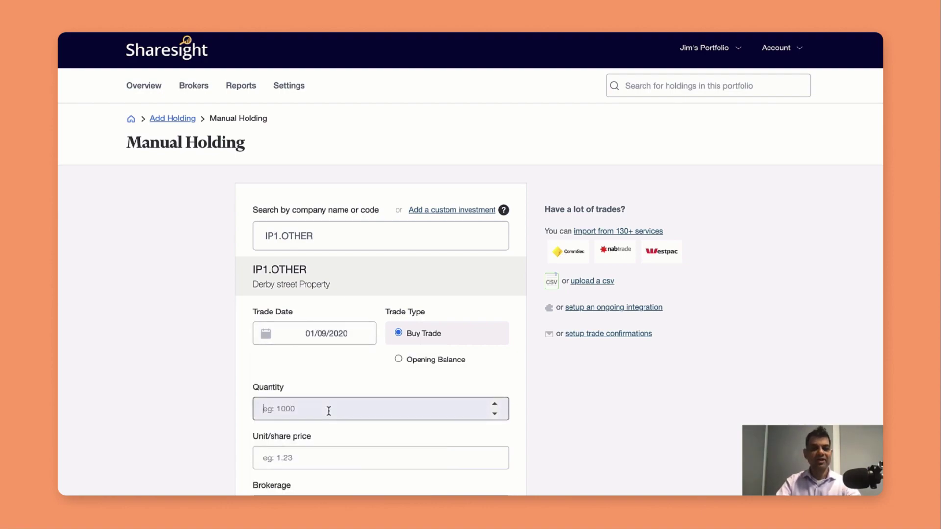
text(1)
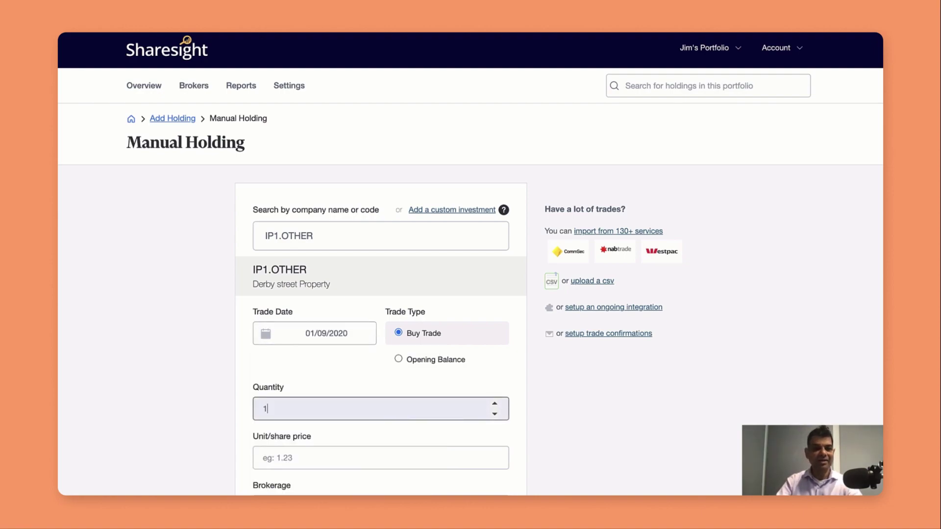
click(321, 457)
text(500)
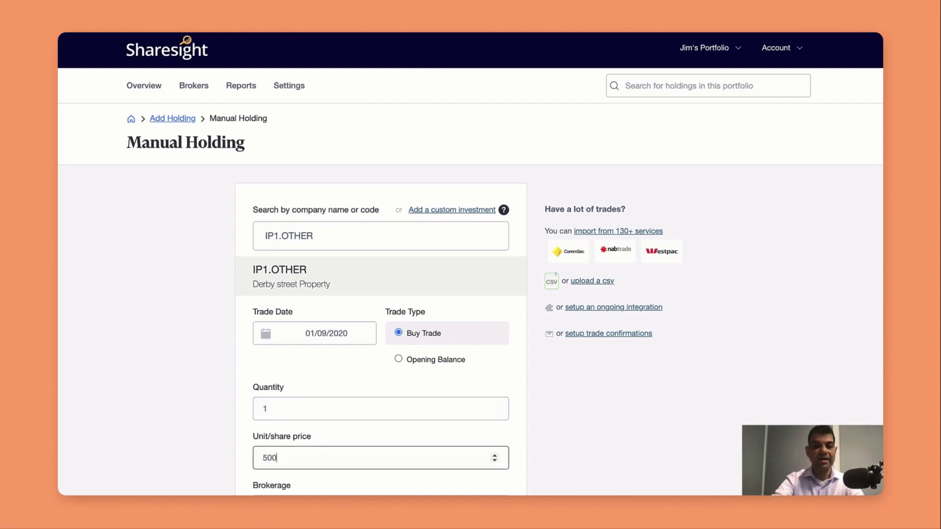
text(000)
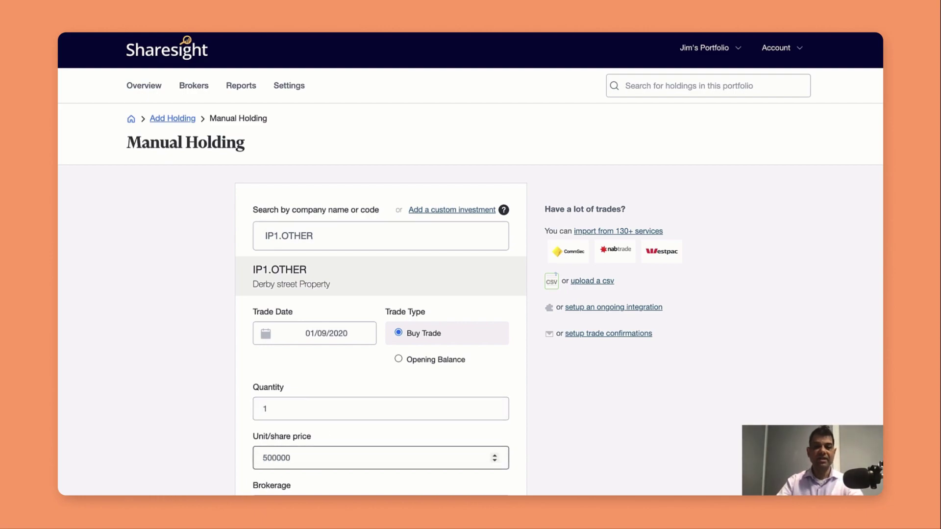
click(617, 455)
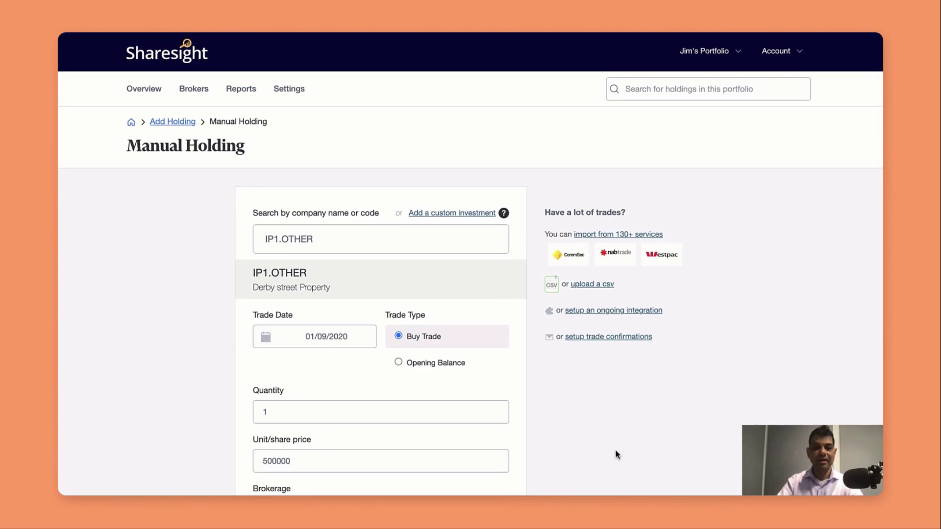
Enter 30000 brokerage so the trade totals AU$530,000.00, leaving the comment empty.
scroll(617, 455, down, 4)
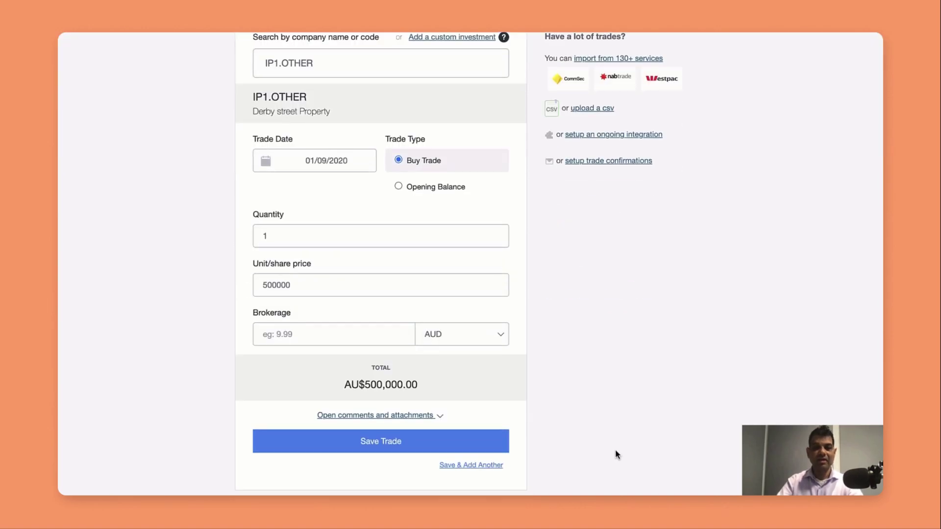
click(321, 337)
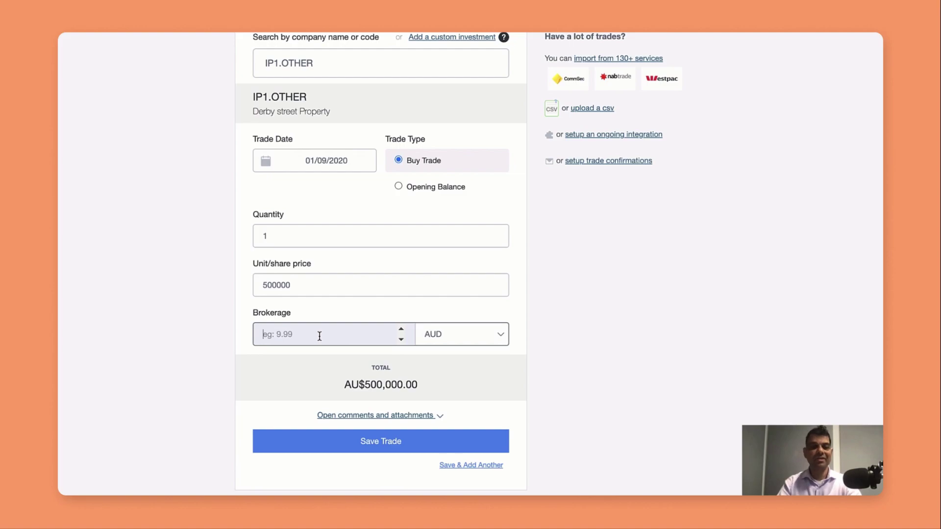
text(30000)
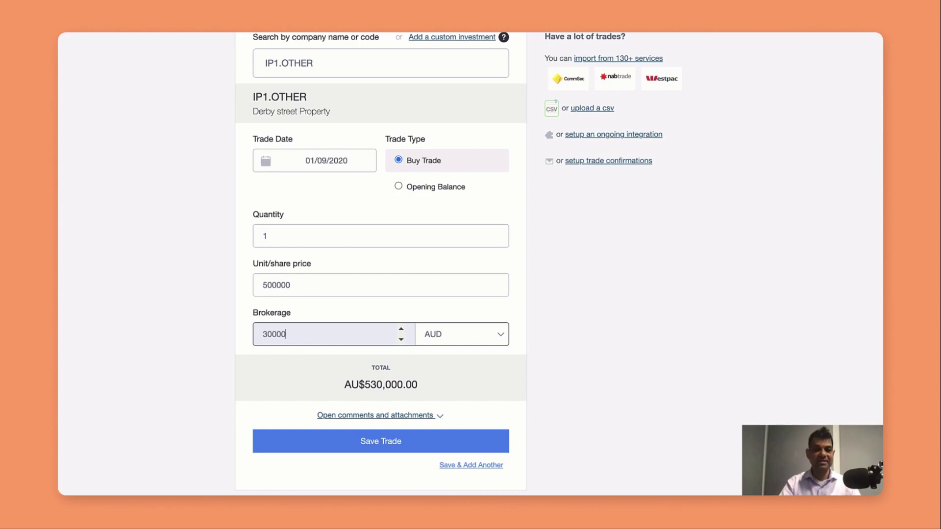
click(365, 416)
click(328, 438)
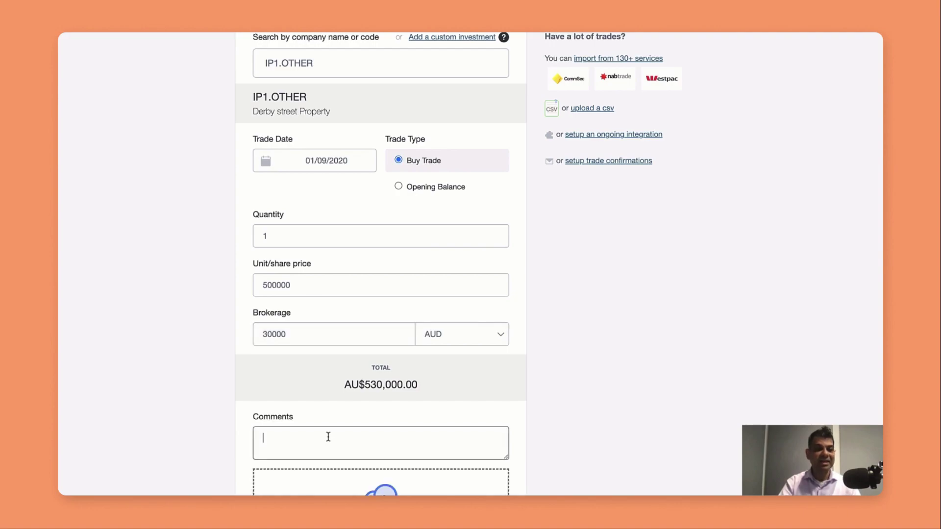
click(574, 439)
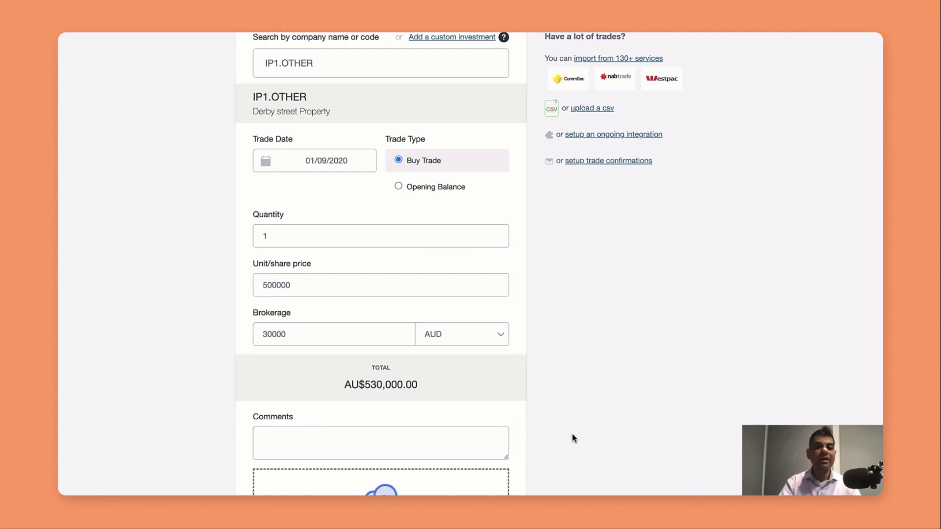
scroll(574, 439, down, 4)
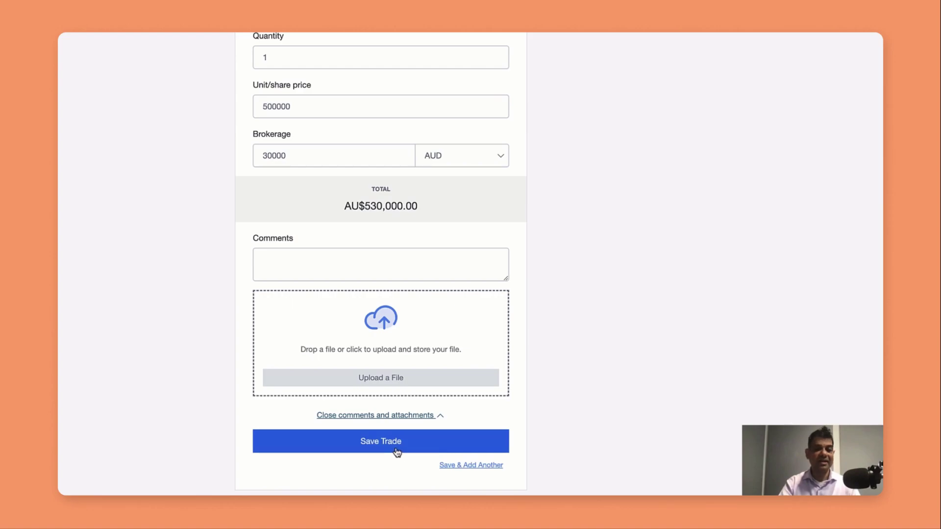
scroll(397, 450, up, 4)
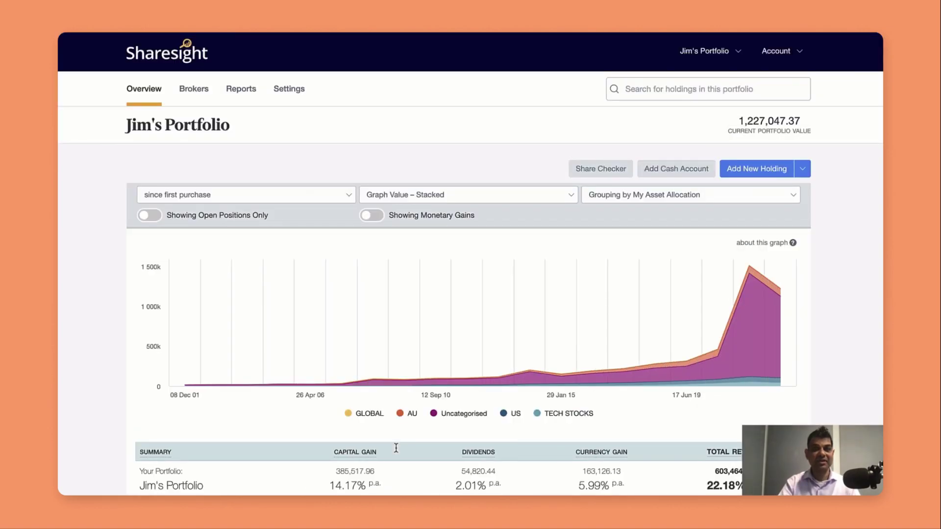
scroll(396, 449, down, 12)
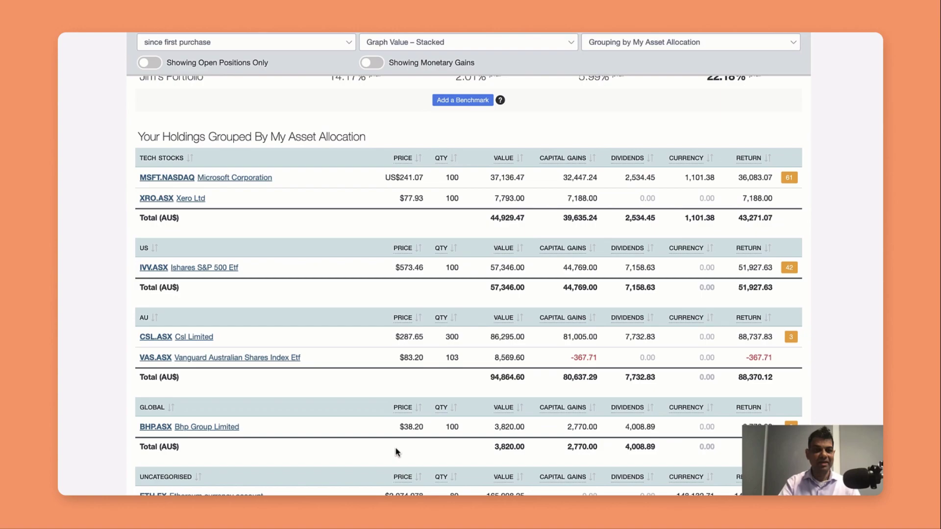
scroll(396, 449, down, 1)
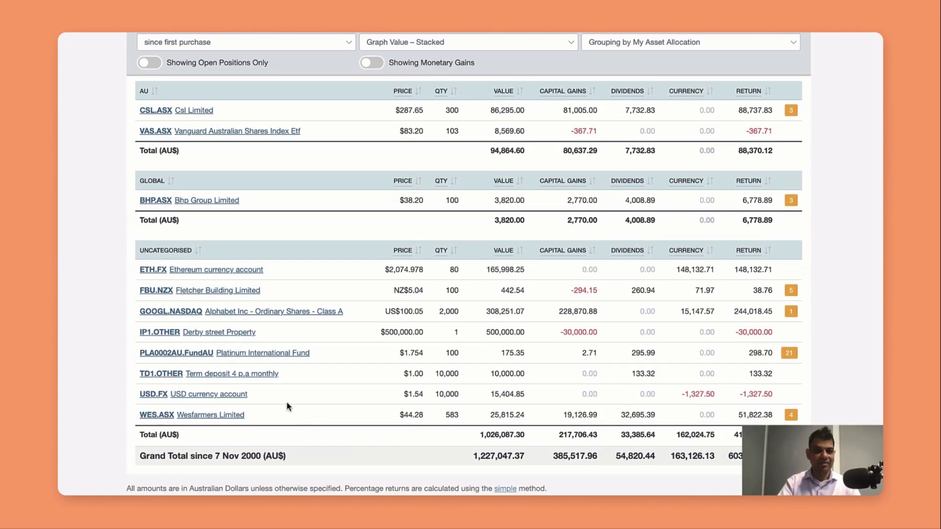
click(202, 334)
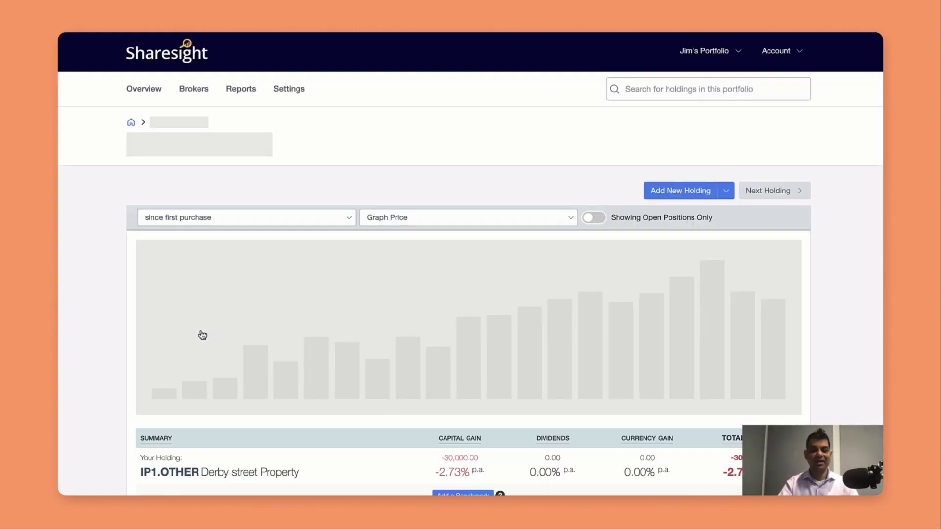
scroll(203, 335, down, 4)
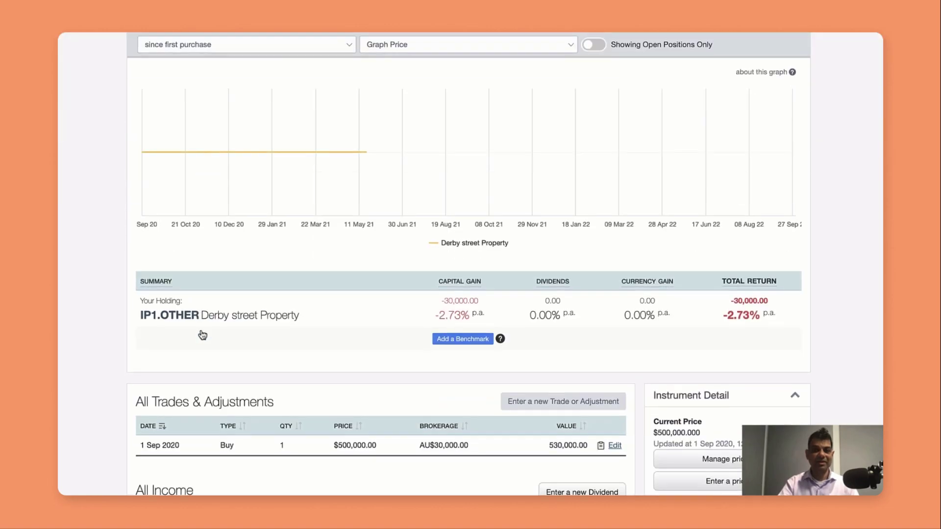
scroll(203, 335, down, 4)
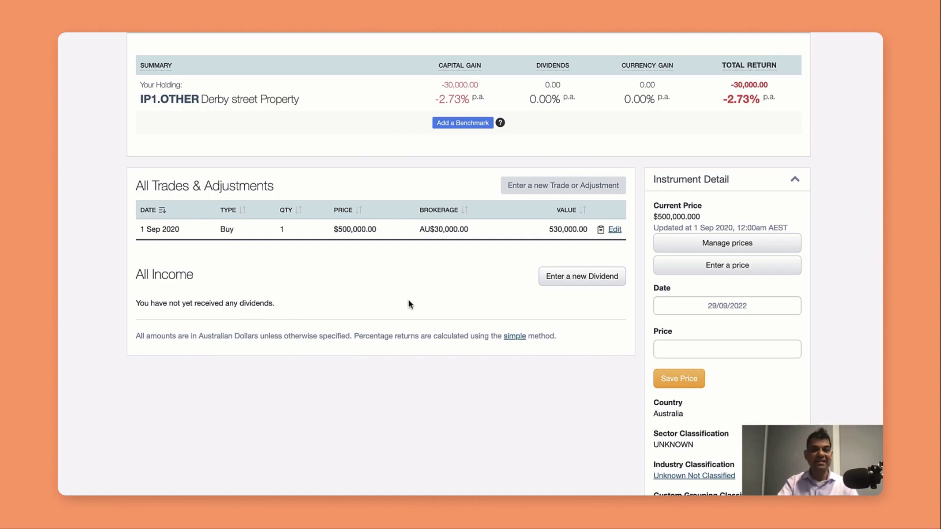
Start a new Non Trust Income payment paid on 01/10/2020.
click(580, 282)
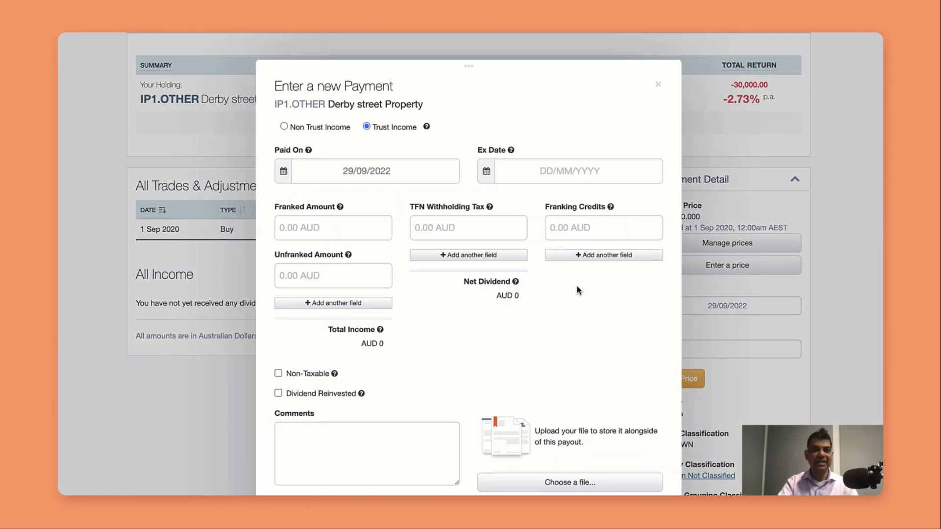
click(284, 128)
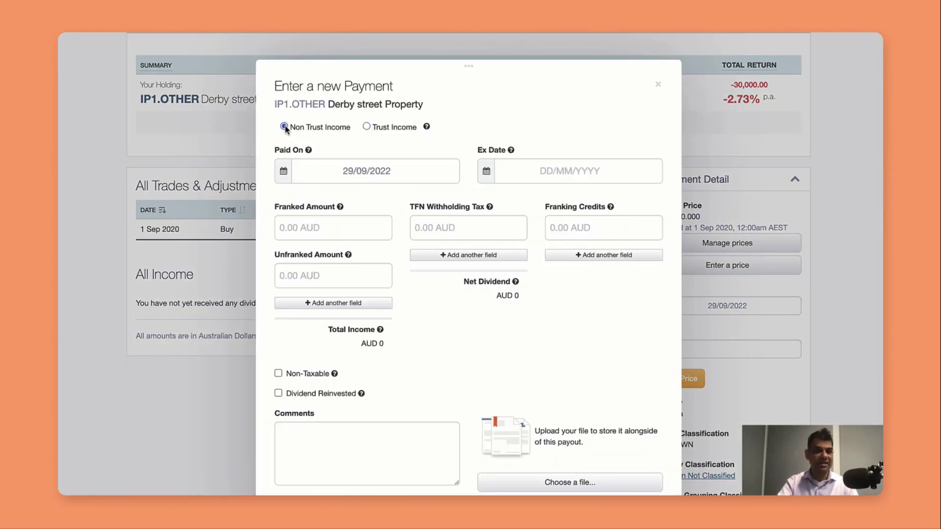
click(357, 172)
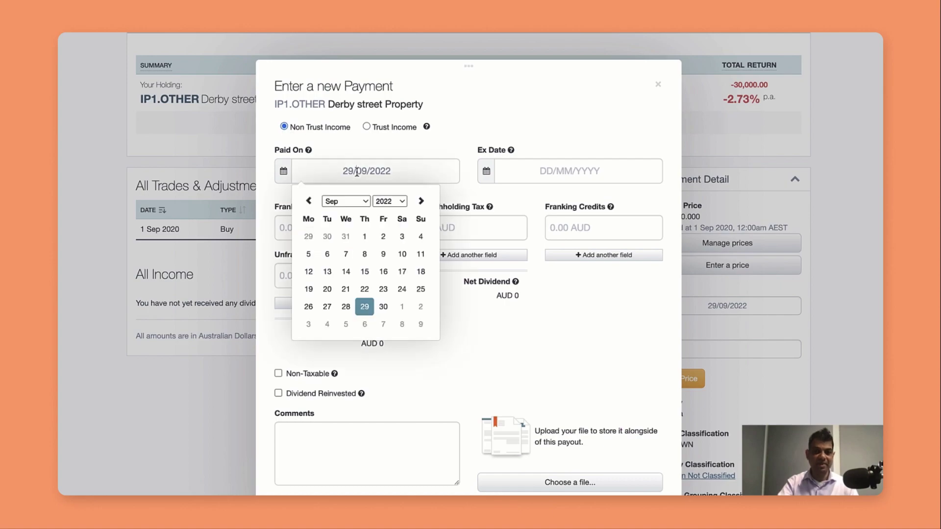
click(389, 202)
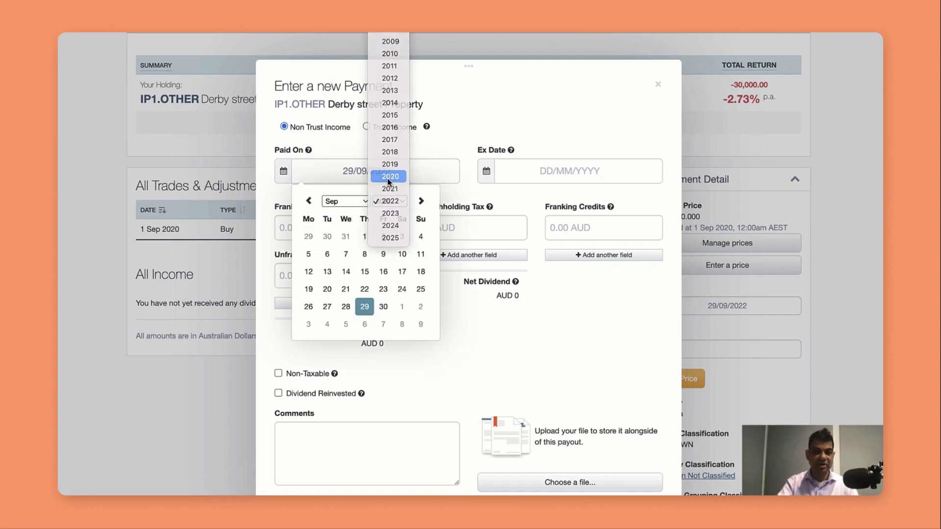
click(390, 177)
click(355, 203)
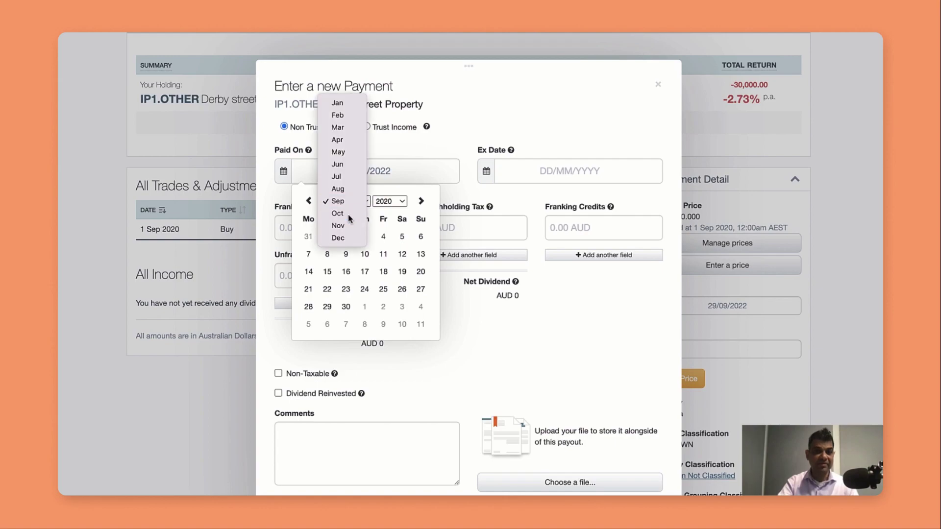
click(350, 216)
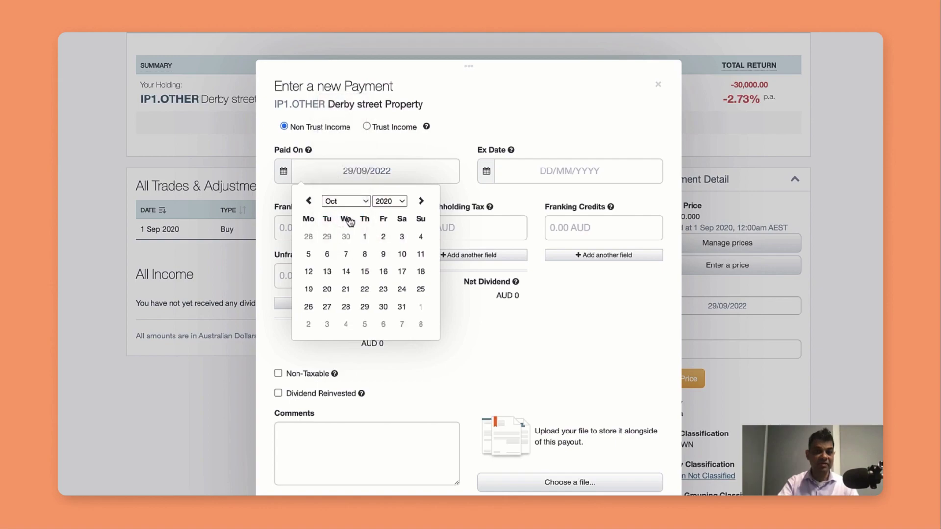
click(363, 237)
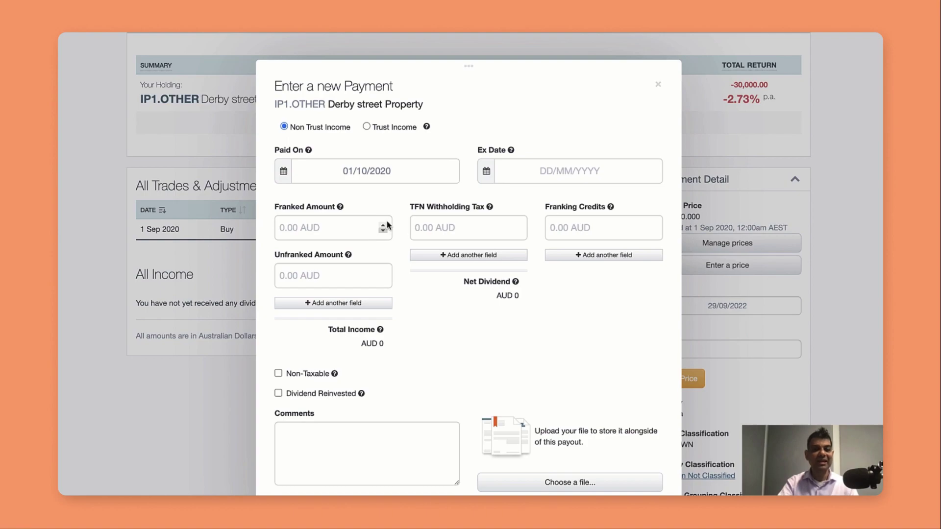
Set the ex date to 01/10/2020.
click(529, 172)
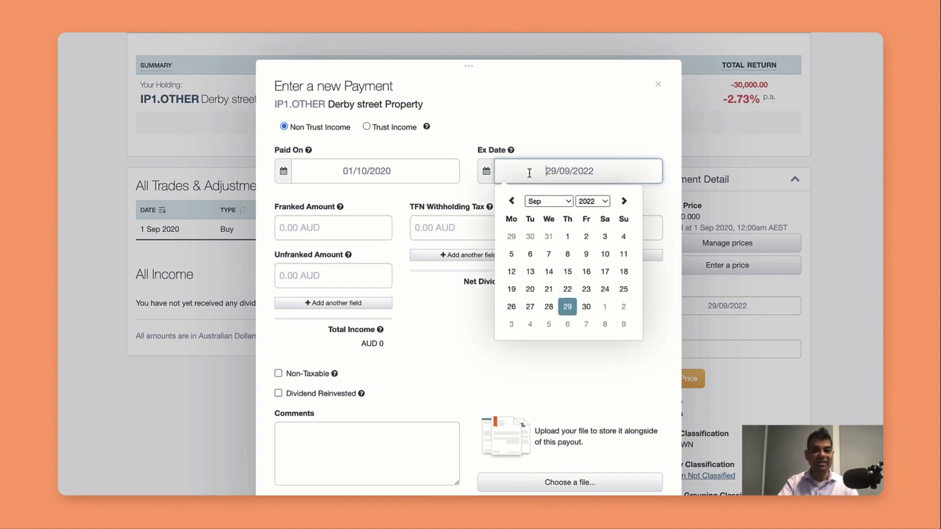
click(550, 202)
click(546, 216)
click(593, 202)
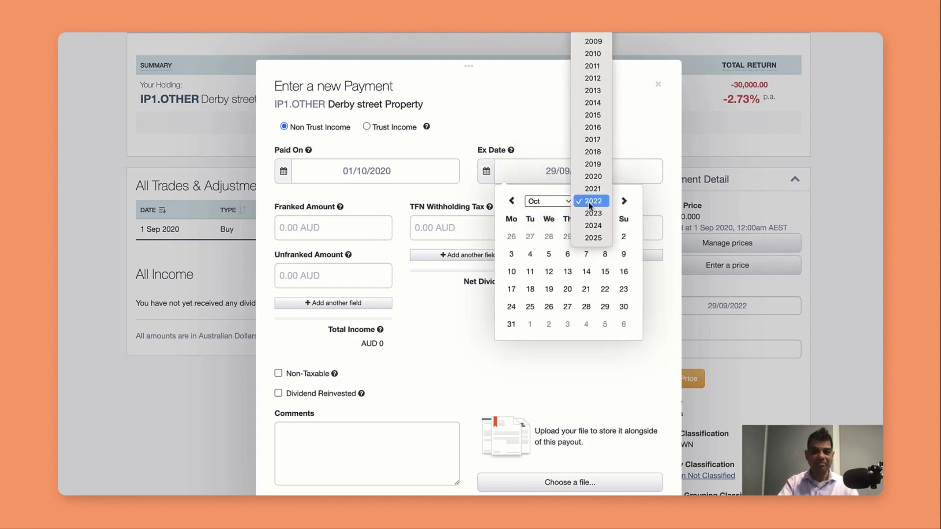
click(592, 177)
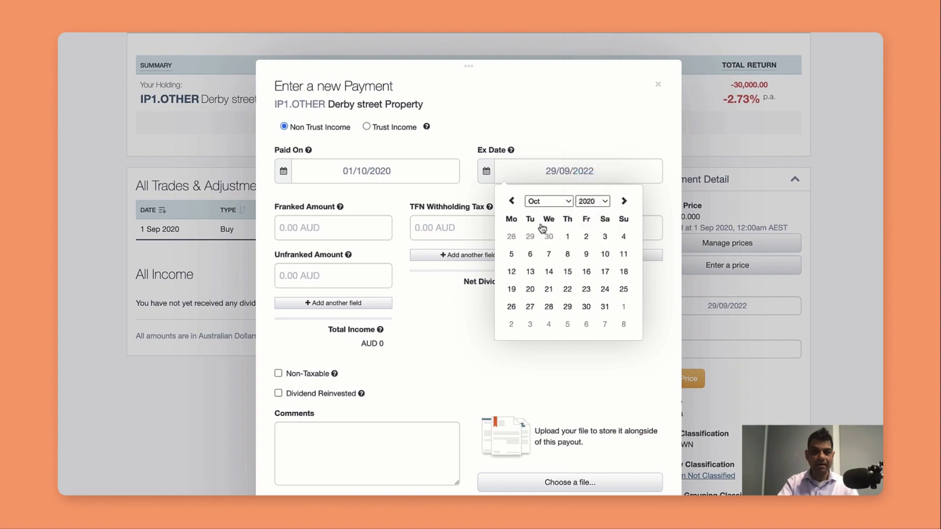
click(568, 237)
Enter a 1600 unfranked amount and save the payment.
click(306, 277)
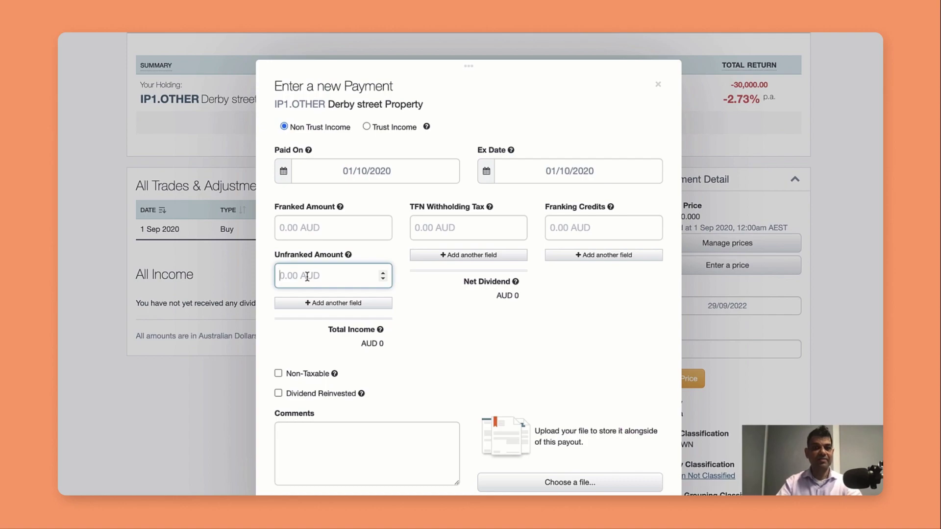
text(16)
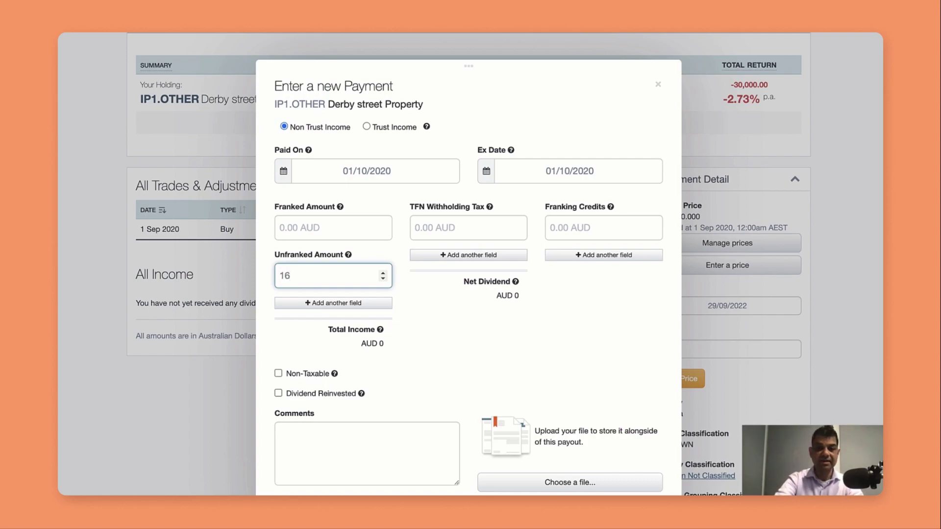
text(00)
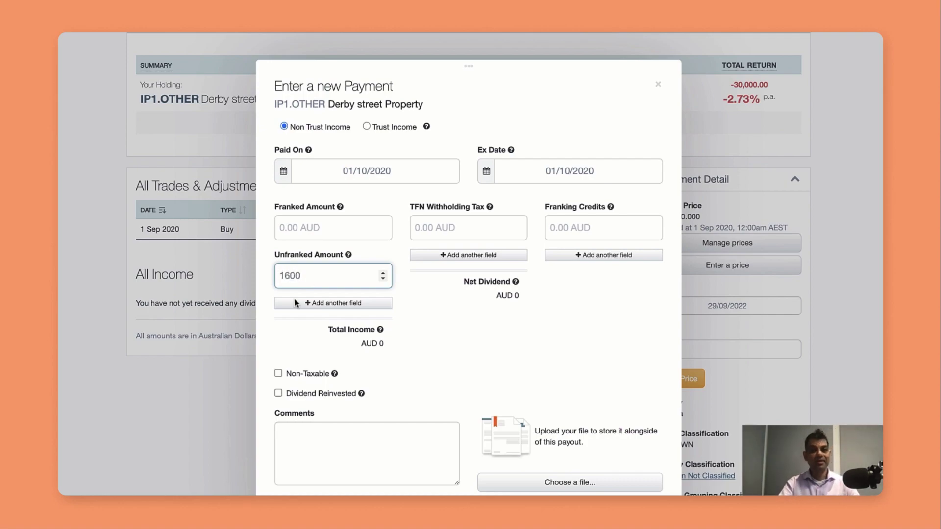
click(310, 449)
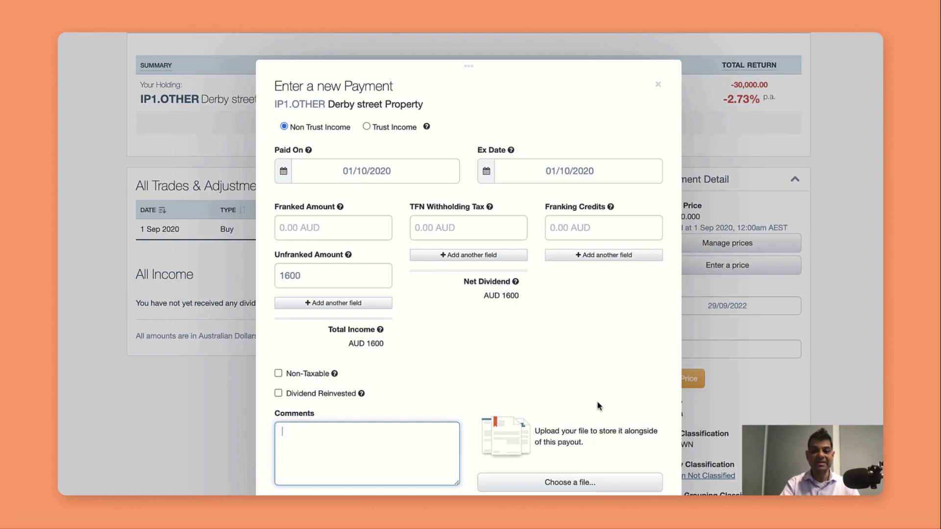
scroll(790, 412, down, 3)
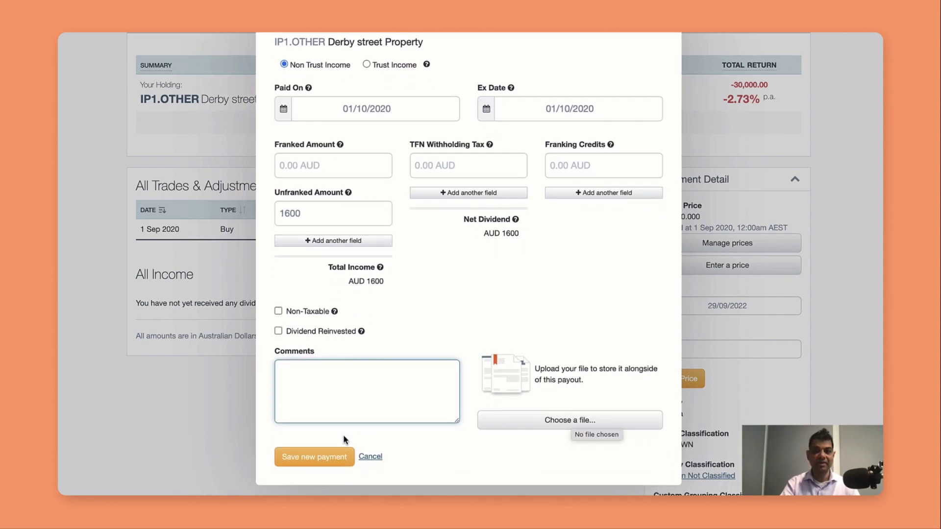
click(316, 458)
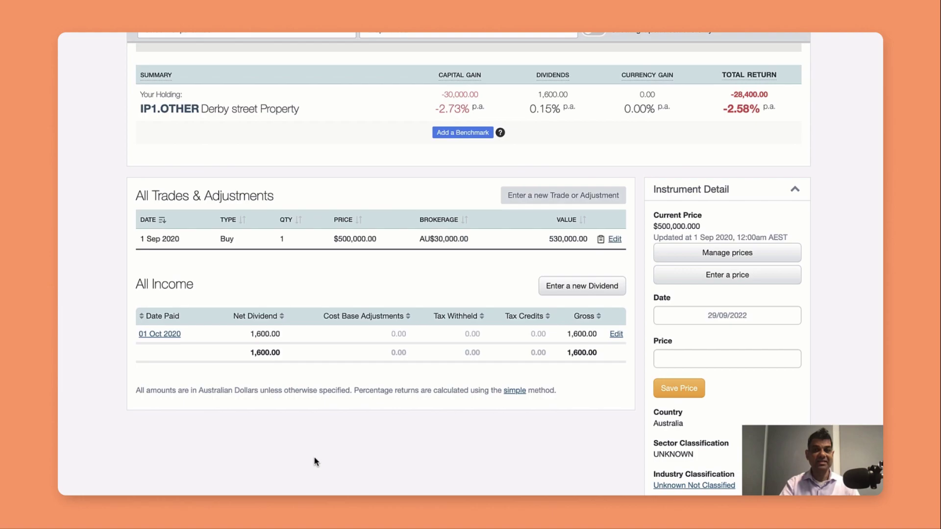
Scroll the holding page to review the 1,600.00 income and -28,400.00 total return.
scroll(315, 462, down, 3)
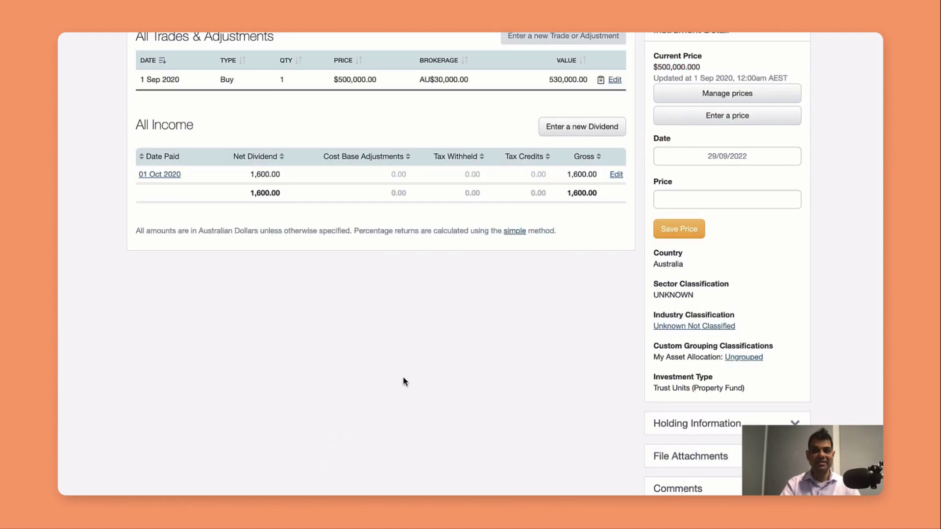
scroll(880, 209, up, 6)
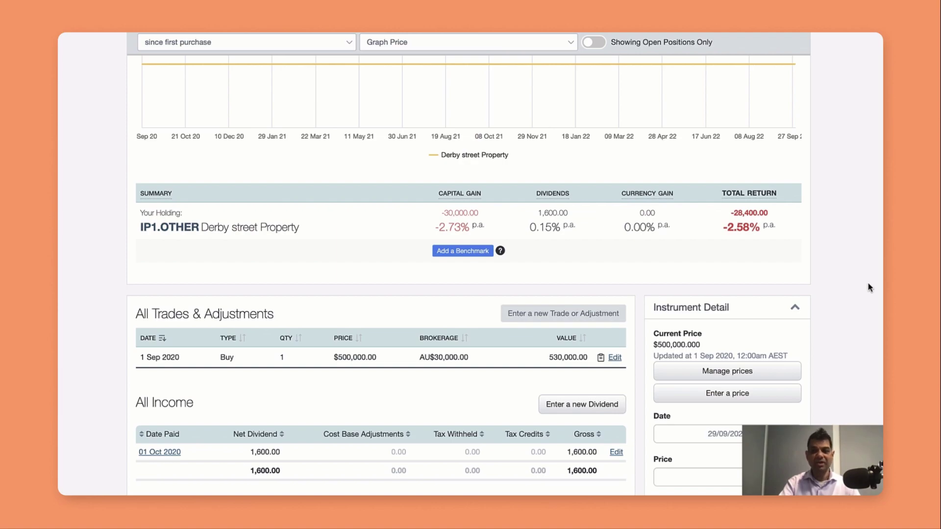
scroll(867, 286, down, 3)
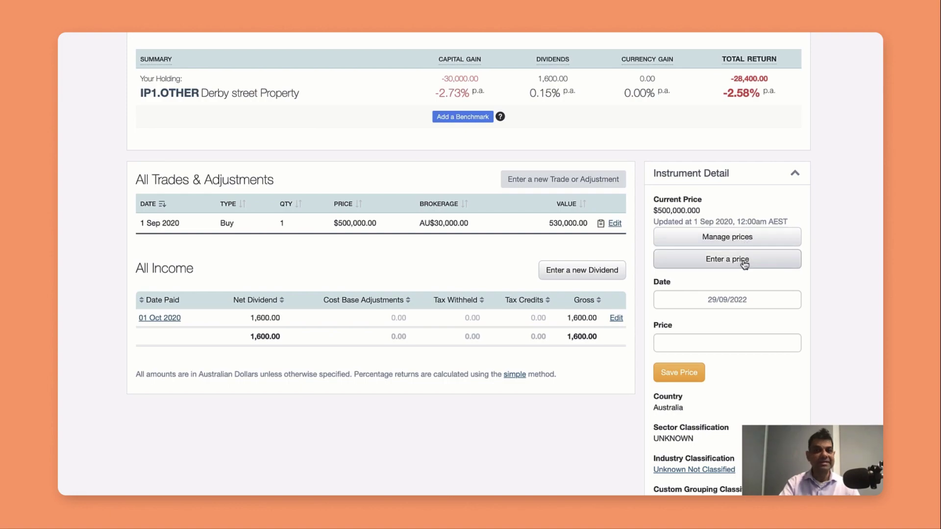
Save a price of 550000 dated 01/09/2021 for Derby street Property.
click(722, 302)
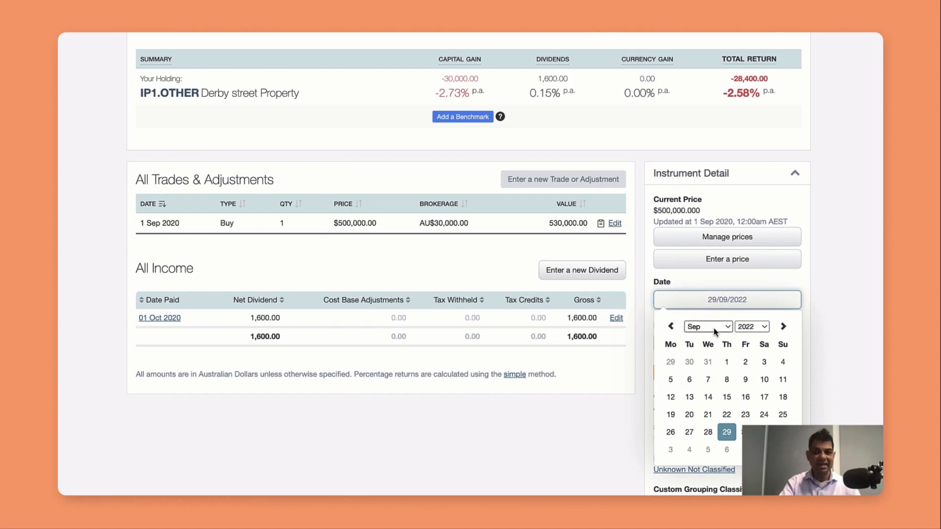
click(752, 327)
click(752, 314)
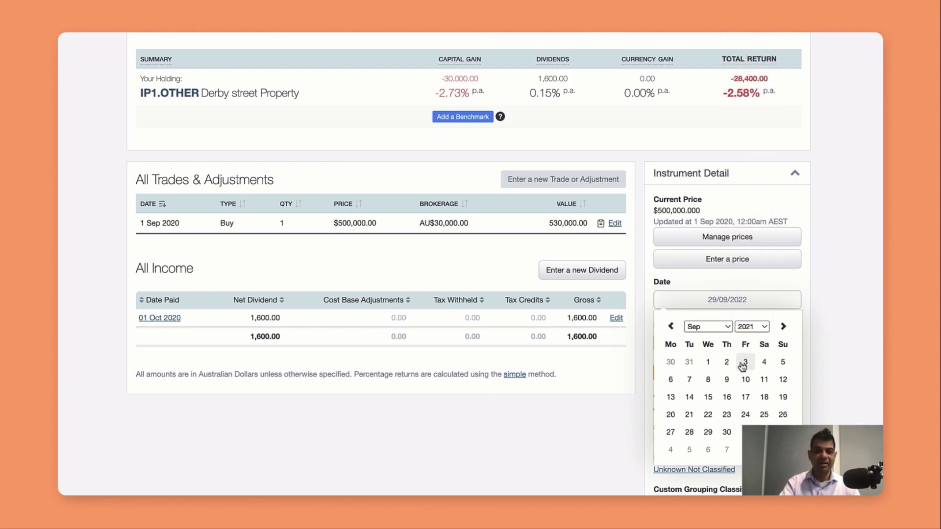
click(708, 362)
click(675, 346)
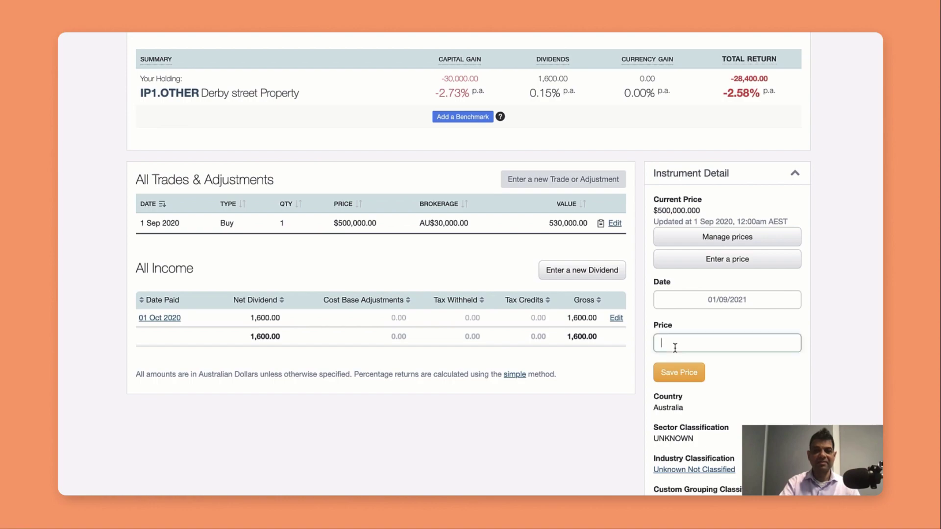
text(55)
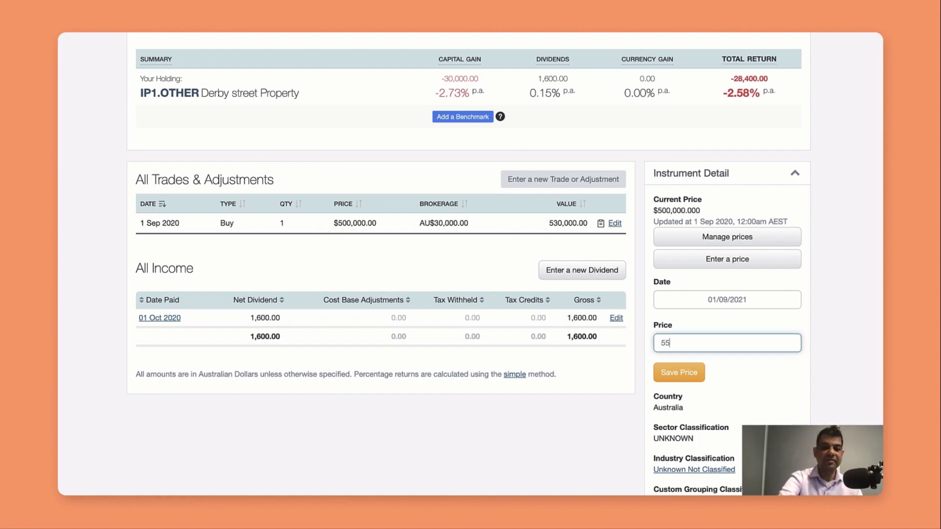
text(000)
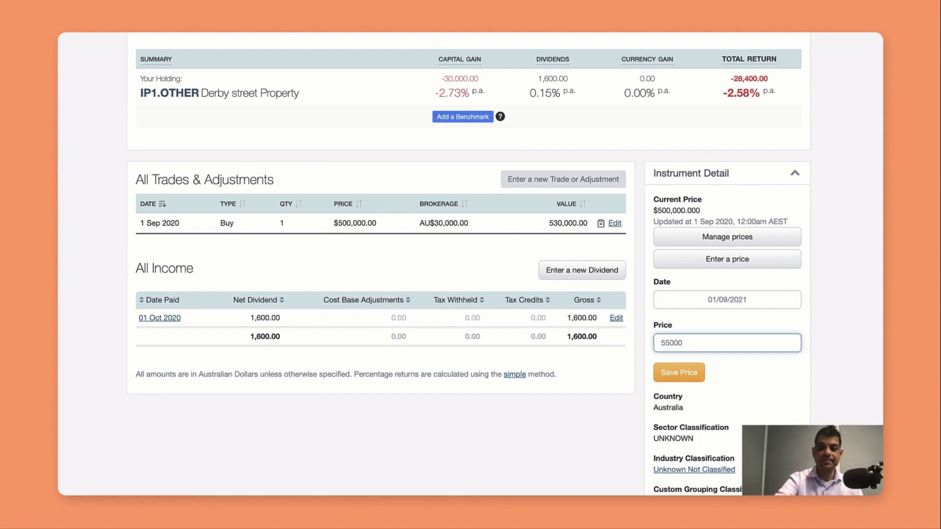
text(0)
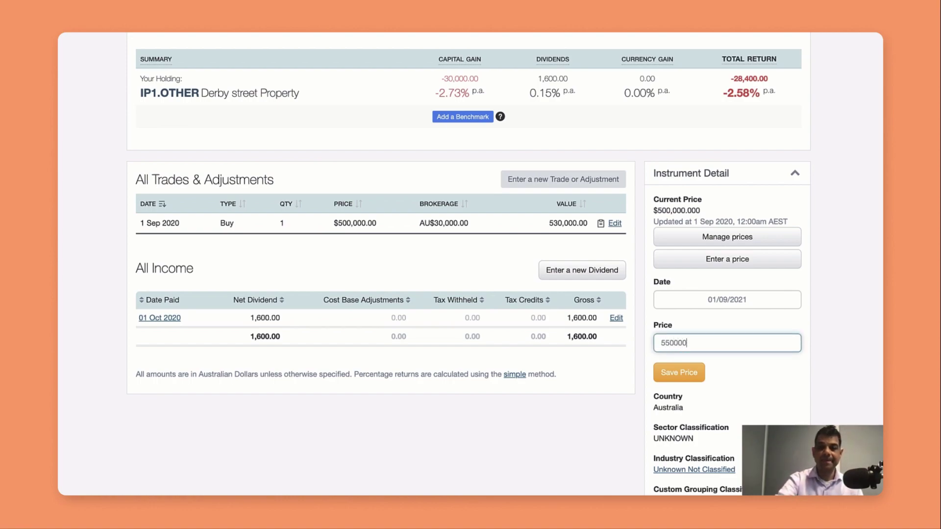
click(681, 375)
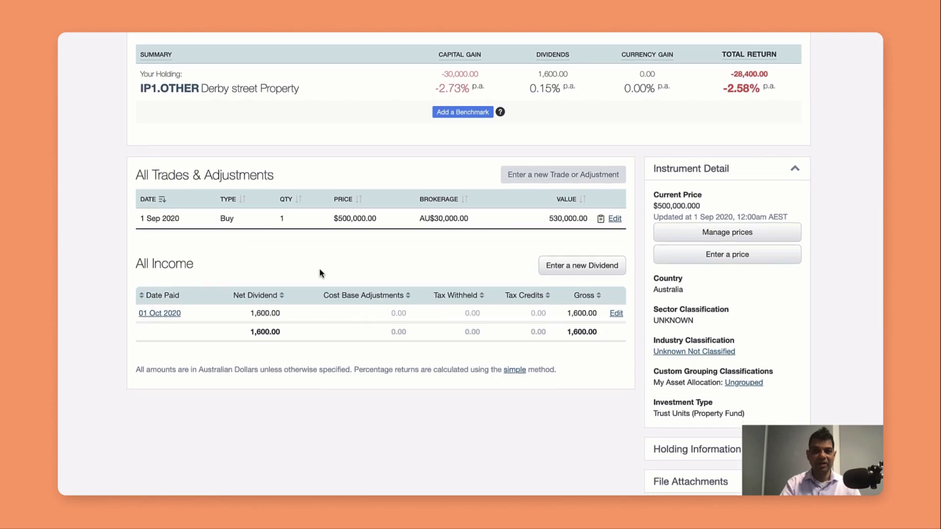
Reload the page so the holding shows a 21,600.00 total return (1.96% p.a.).
scroll(319, 268, down, 3)
scroll(319, 268, up, 10)
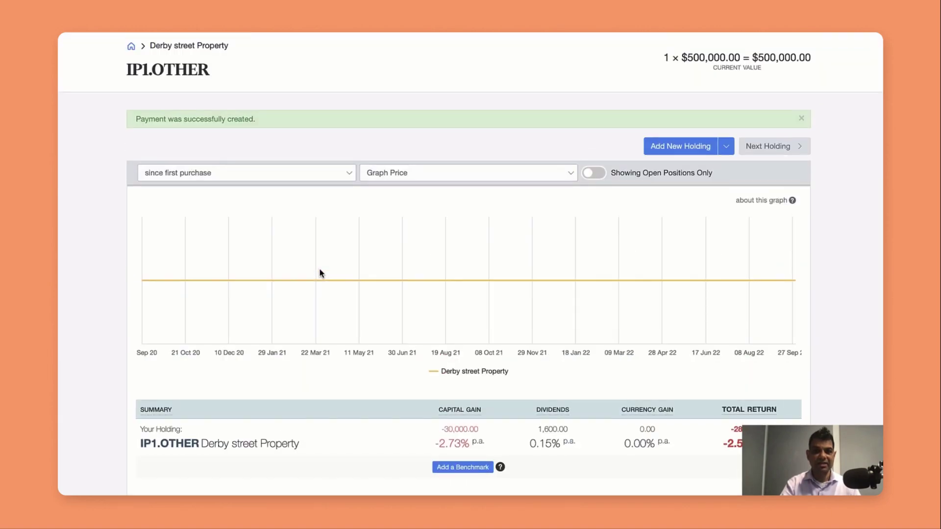
right_click(108, 191)
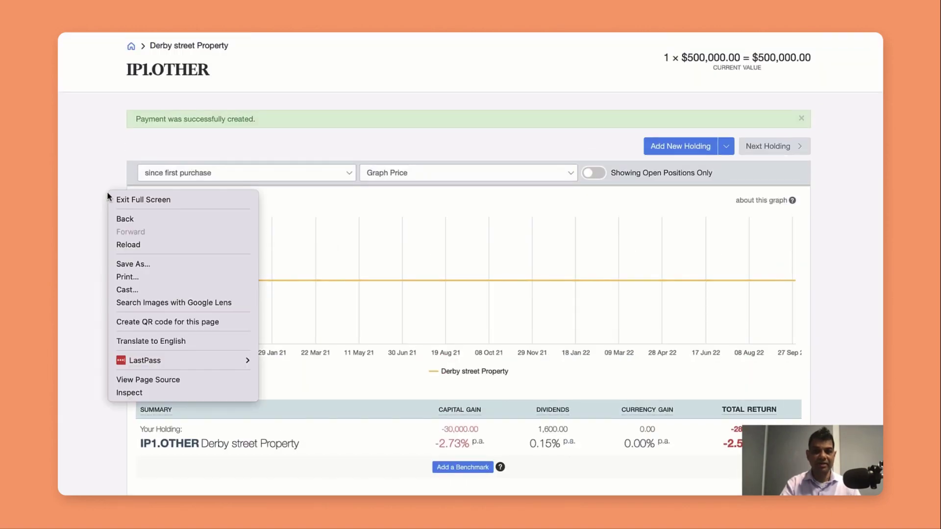
click(128, 245)
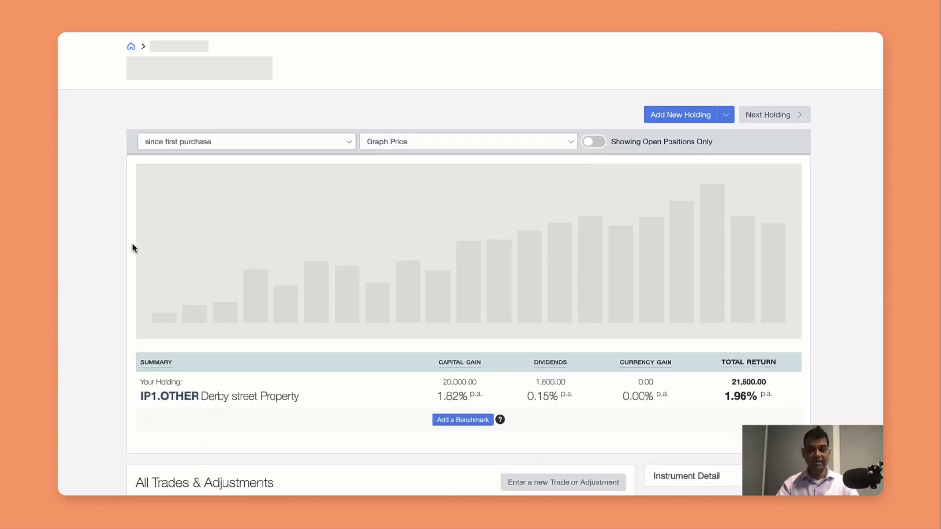